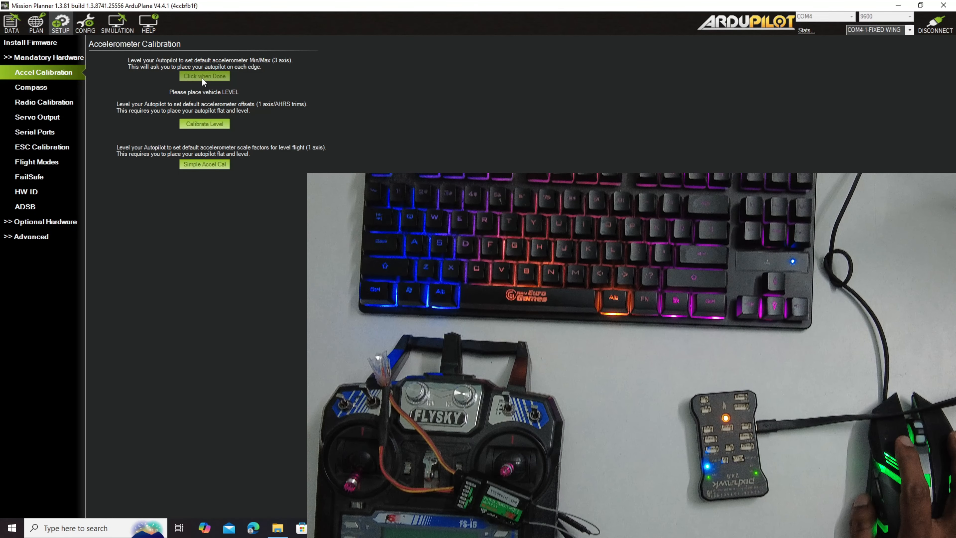
- Complete the 3-axis accelerometer calibration by confirming the autopilot placed level, on its left, on its right, nose down, nose up and on its back
{"action": "left_click", "coordinate": [215, 76]}
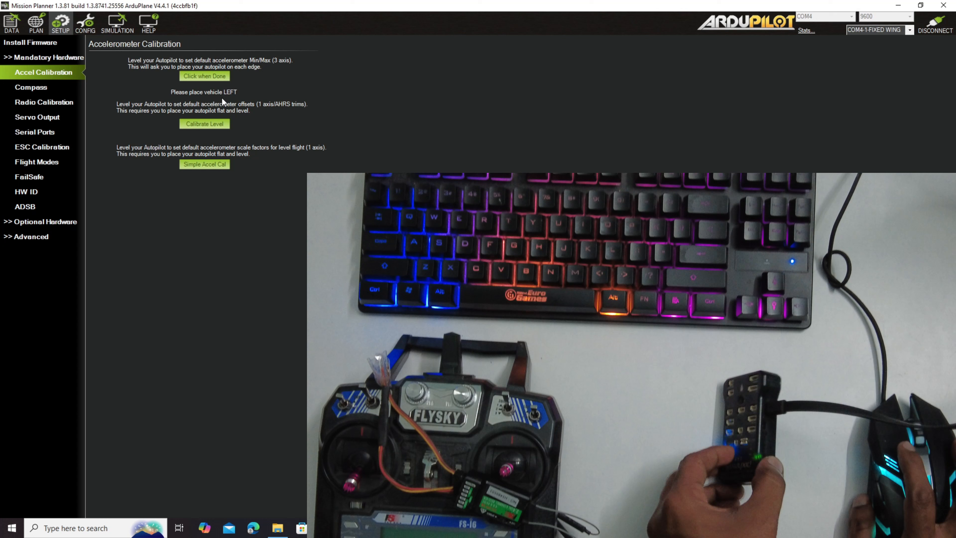
{"action": "left_click", "coordinate": [209, 79]}
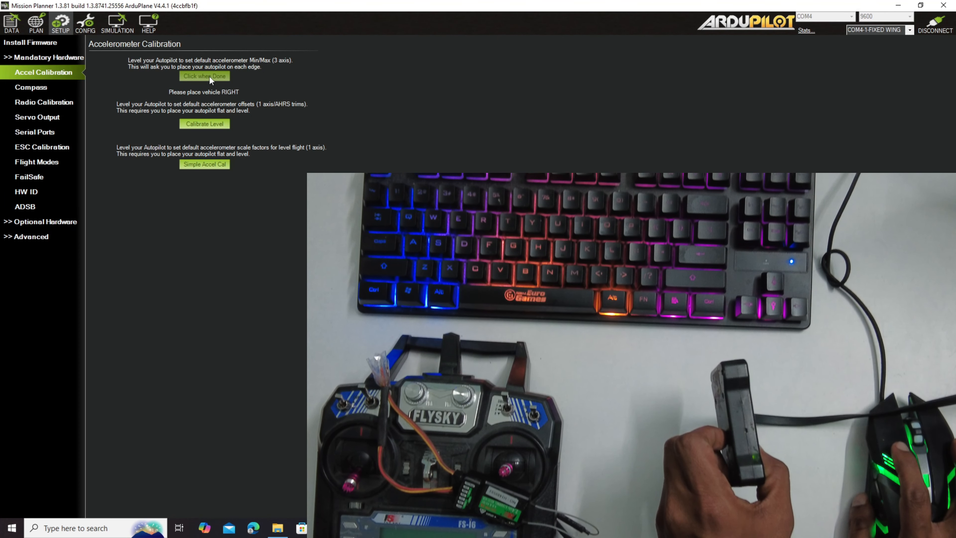
{"action": "left_click", "coordinate": [209, 76]}
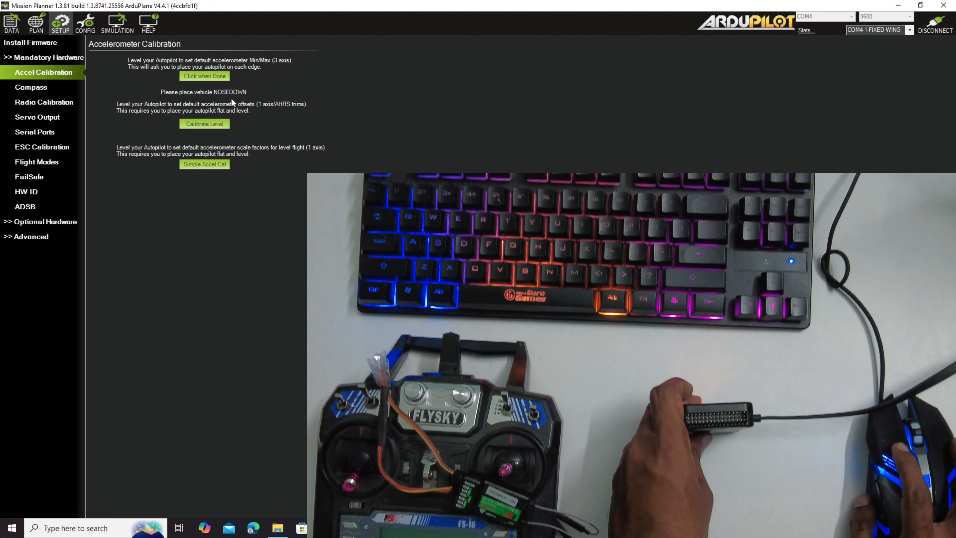
{"action": "left_click", "coordinate": [205, 79]}
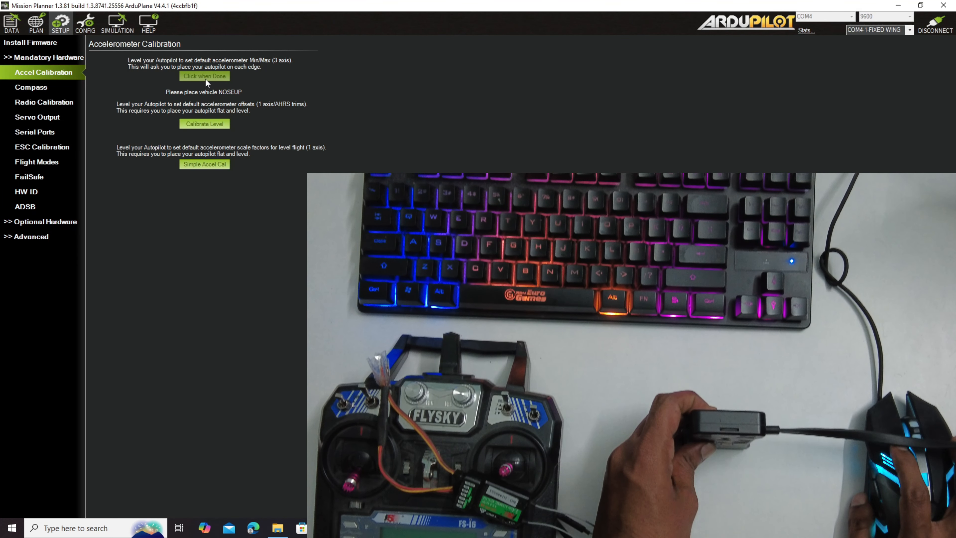
{"action": "left_click", "coordinate": [206, 78]}
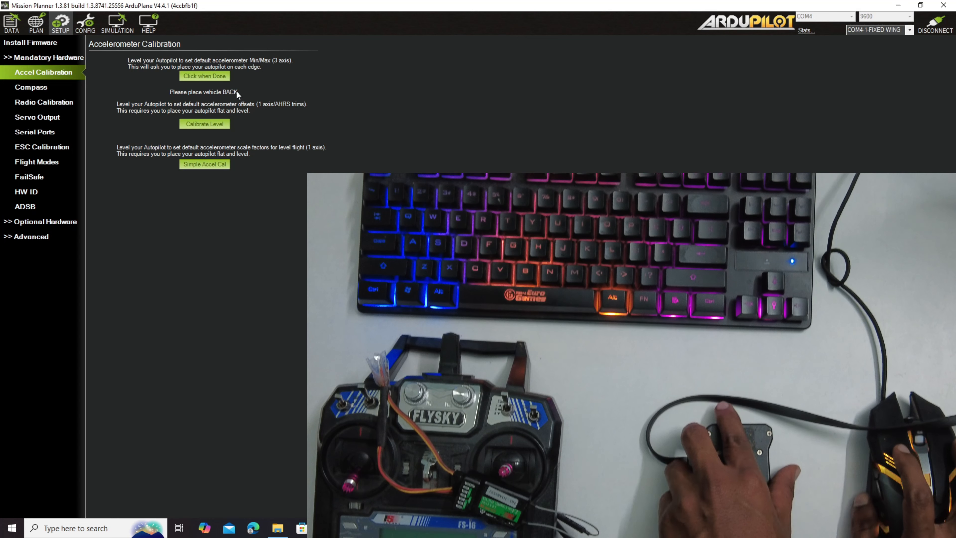
{"action": "left_click", "coordinate": [214, 76]}
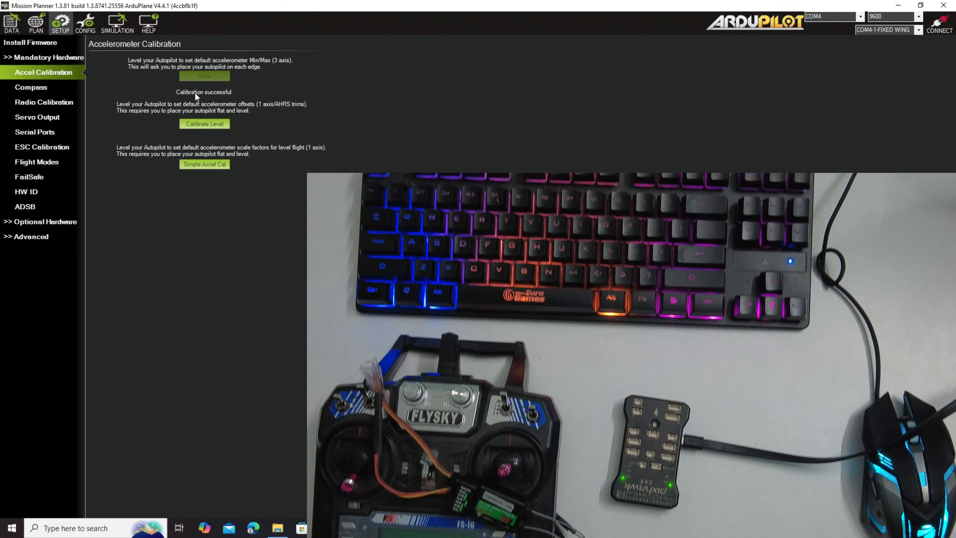
- Reconnect to the autopilot on COM4 and dismiss the new firmware notice
{"action": "left_click", "coordinate": [939, 22]}
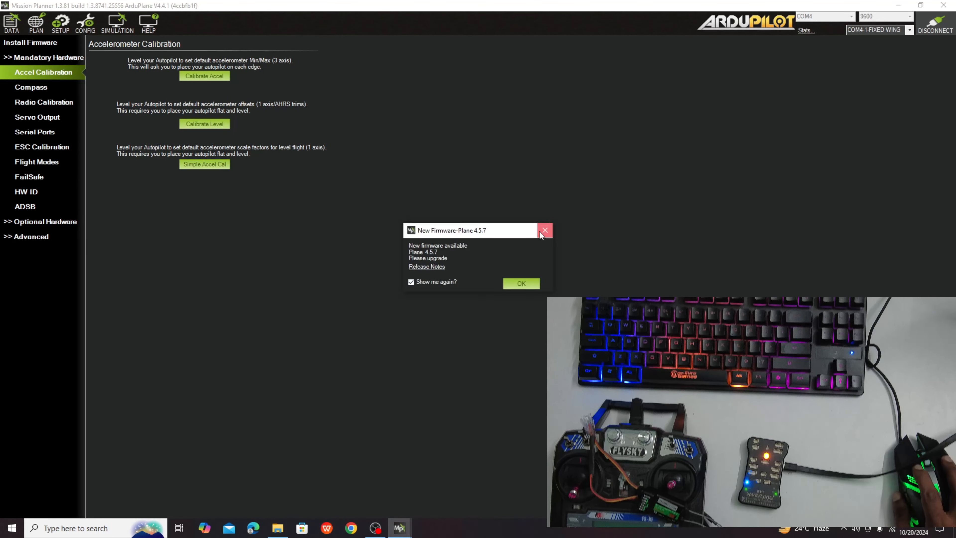
{"action": "left_click", "coordinate": [544, 231]}
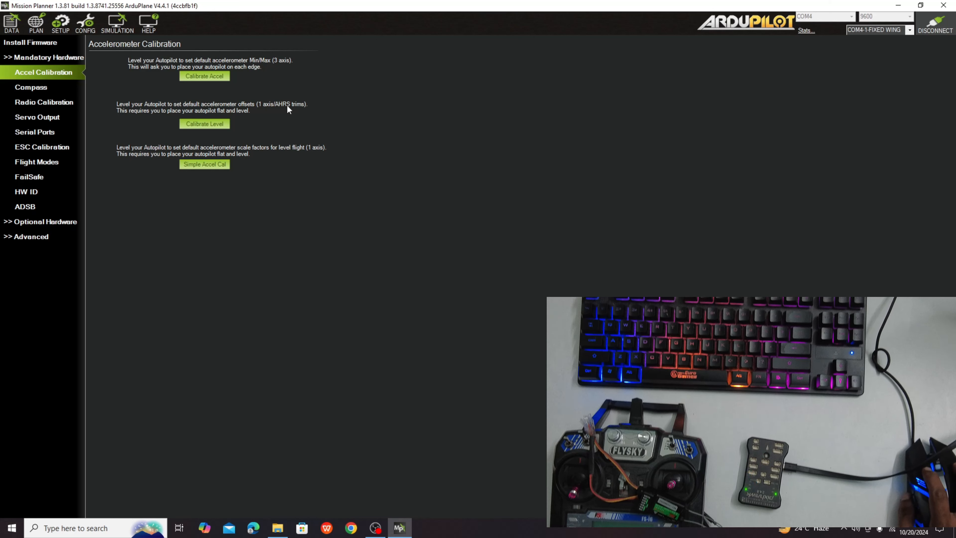
- With the autopilot flat, run the level calibration and the simple accelerometer calibration, checking the attitude in the flight data view
{"action": "left_click", "coordinate": [206, 123]}
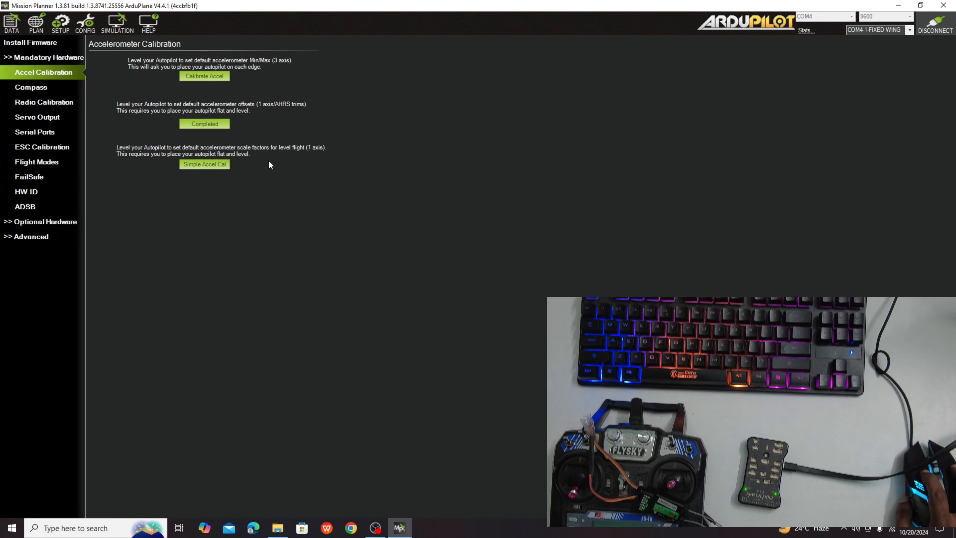
{"action": "left_click", "coordinate": [210, 167]}
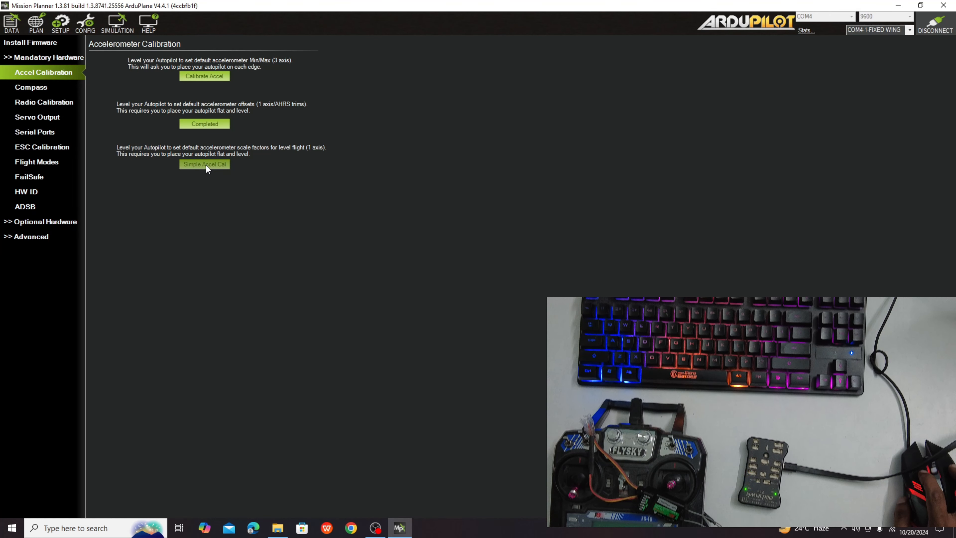
{"action": "left_click", "coordinate": [20, 27]}
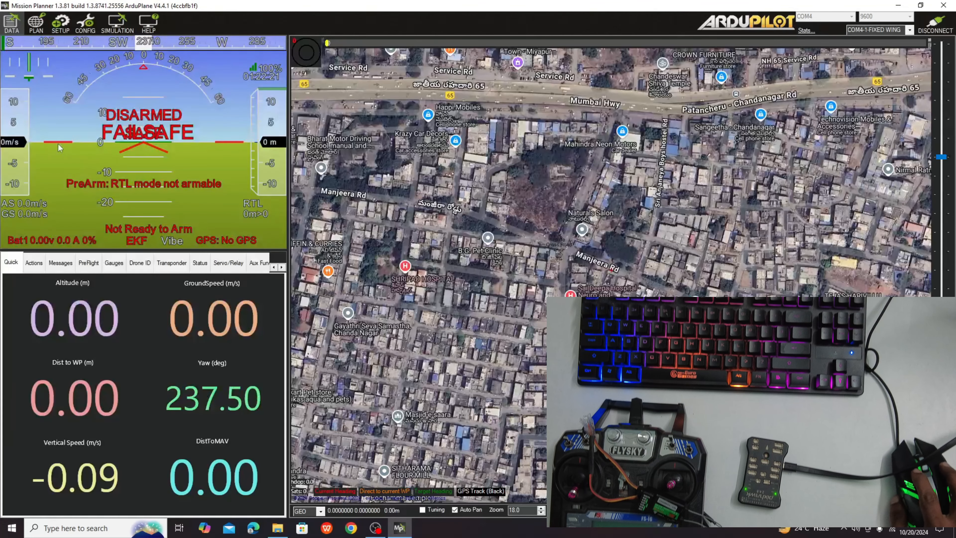
{"action": "left_click", "coordinate": [59, 23]}
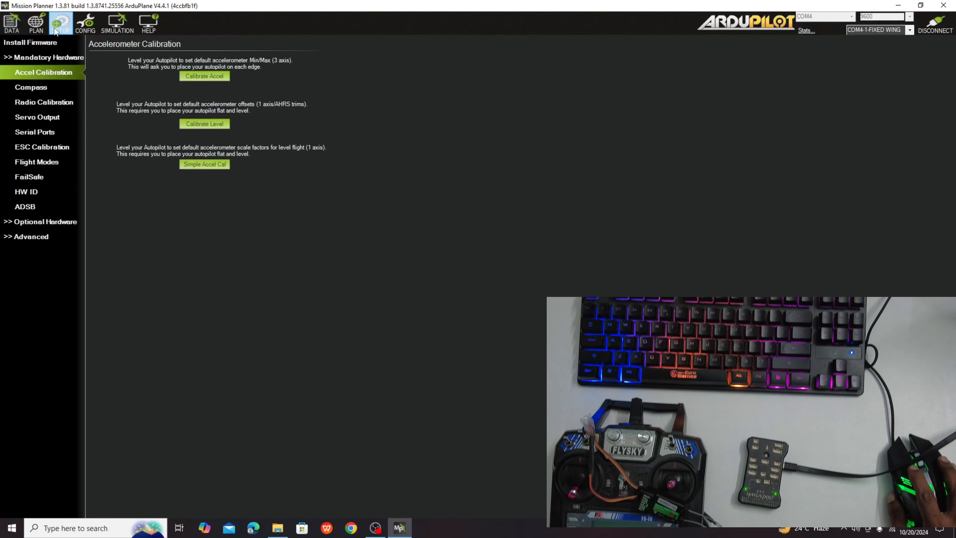
{"action": "left_click", "coordinate": [203, 164]}
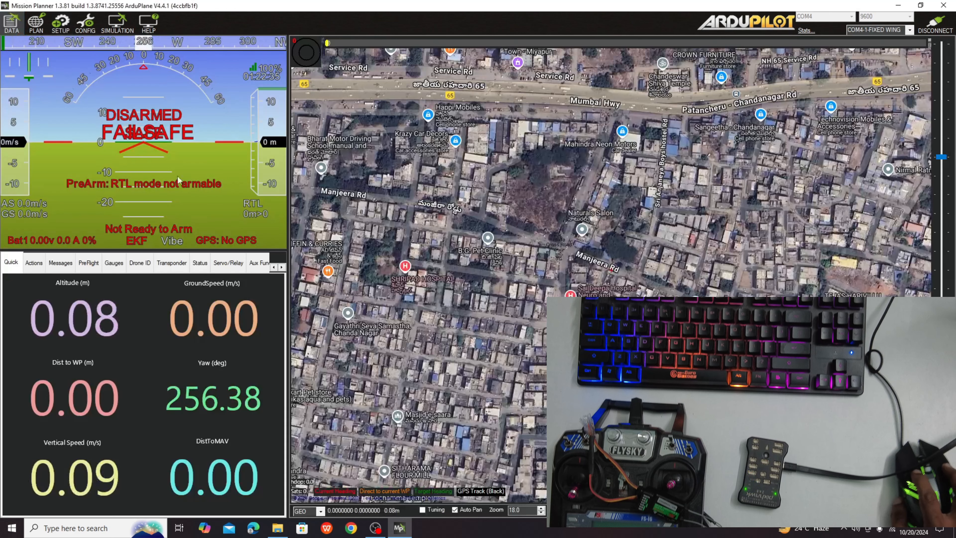
- Run the onboard magnetometer calibration in the compass setup, acknowledge the reboot request, and reconnect to the restarted autopilot
{"action": "left_click", "coordinate": [61, 26]}
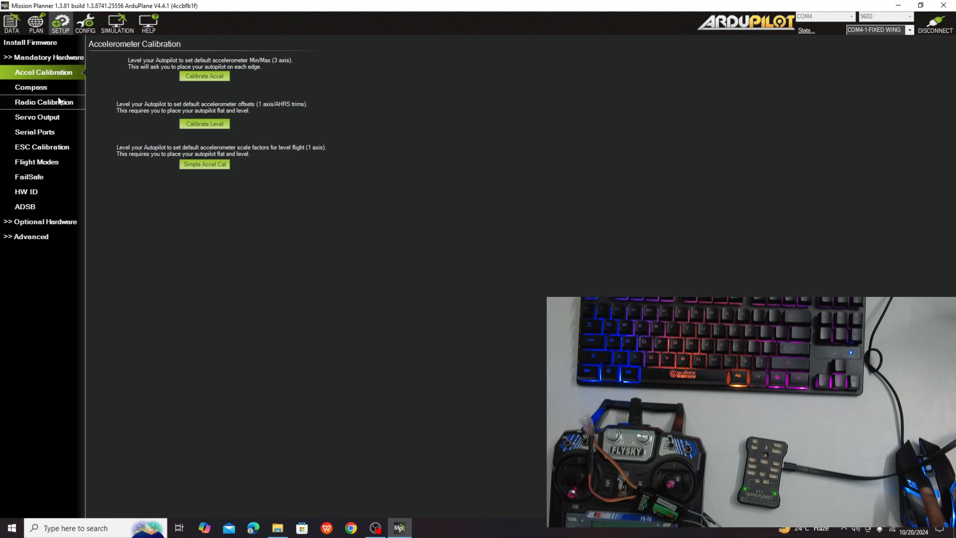
{"action": "left_click", "coordinate": [52, 84]}
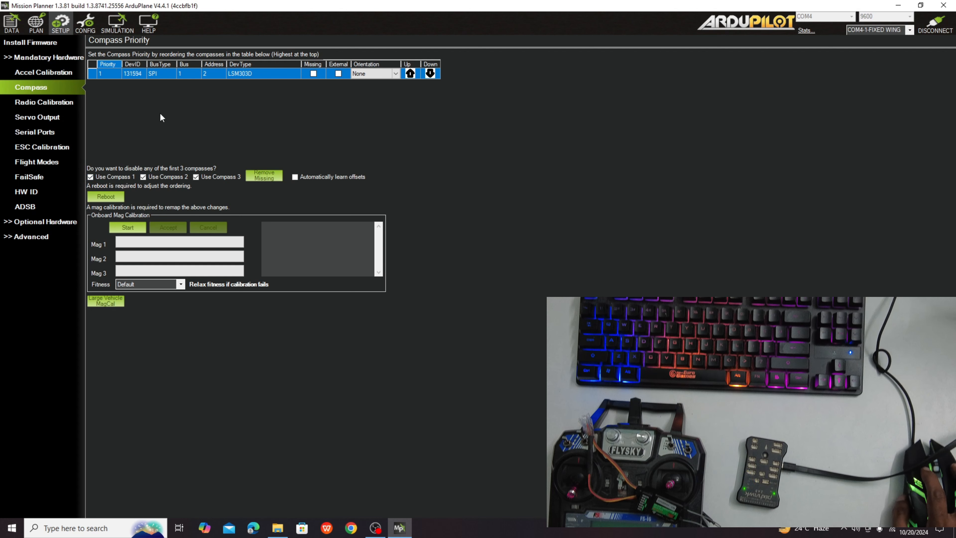
{"action": "left_click", "coordinate": [127, 226]}
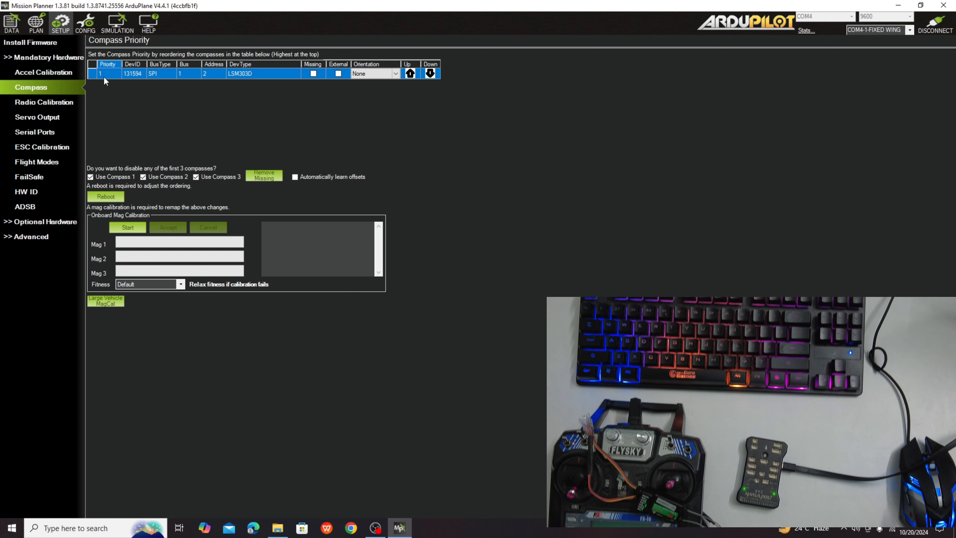
{"action": "left_click", "coordinate": [132, 225]}
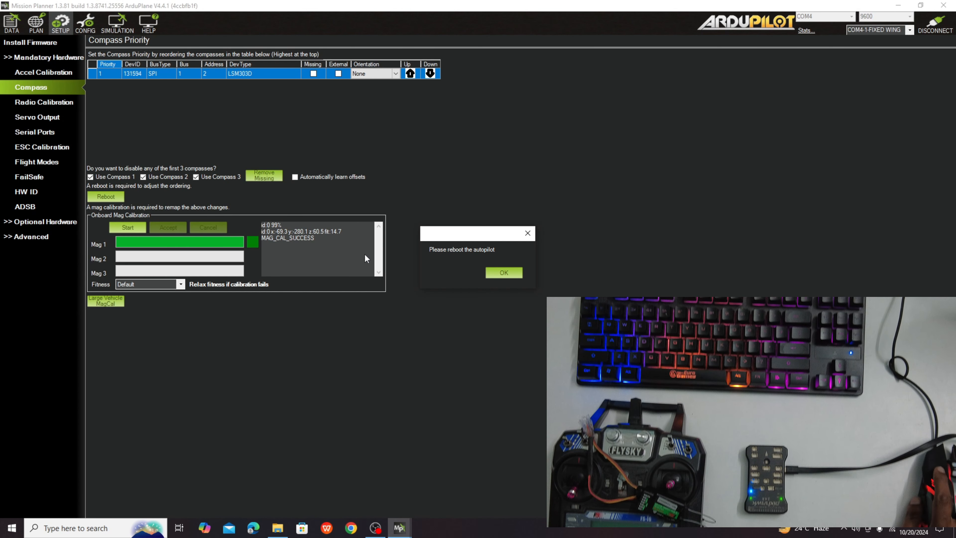
{"action": "left_click", "coordinate": [491, 273]}
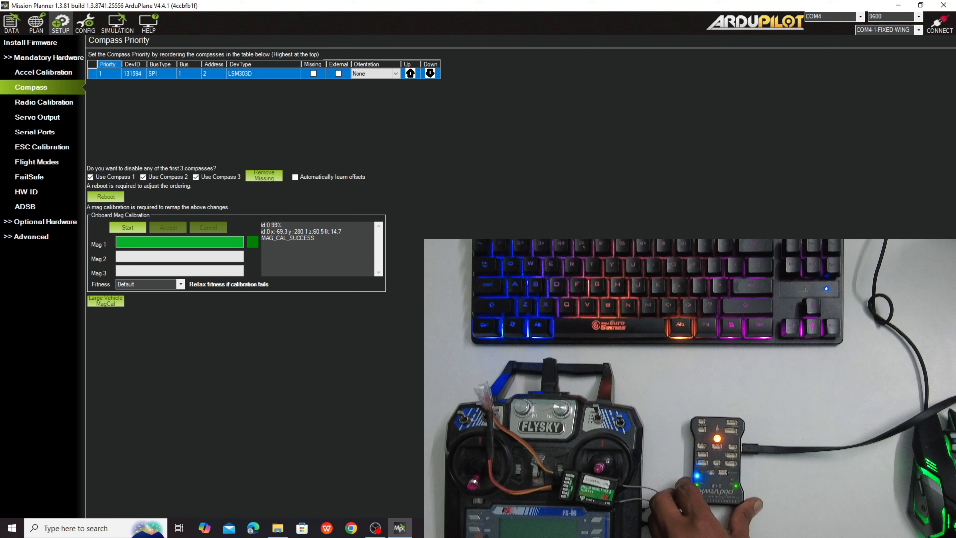
{"action": "left_click", "coordinate": [940, 23]}
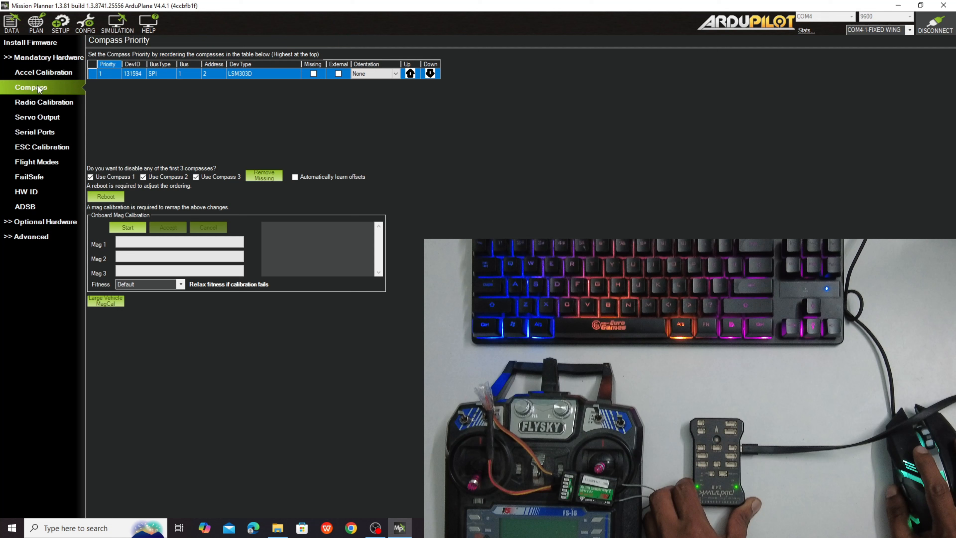
- Calibrate the radio by recording the transmitter sticks' full travel, then centre the sticks and save the channel limits
{"action": "left_click", "coordinate": [38, 101]}
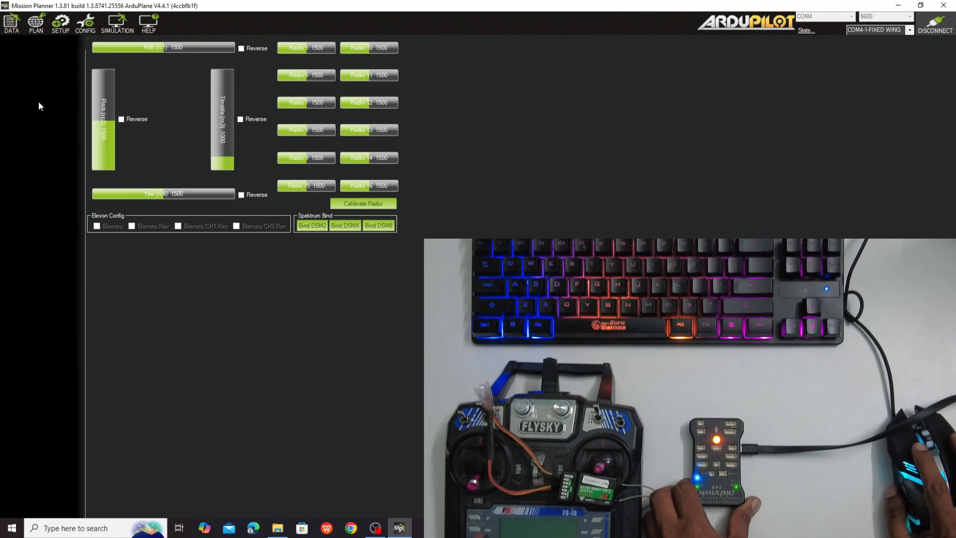
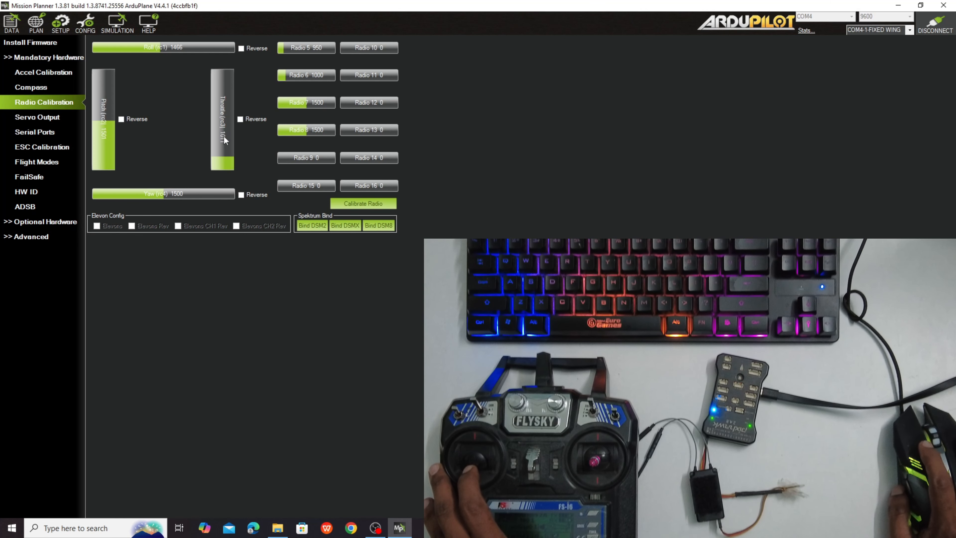
{"action": "left_click", "coordinate": [349, 204]}
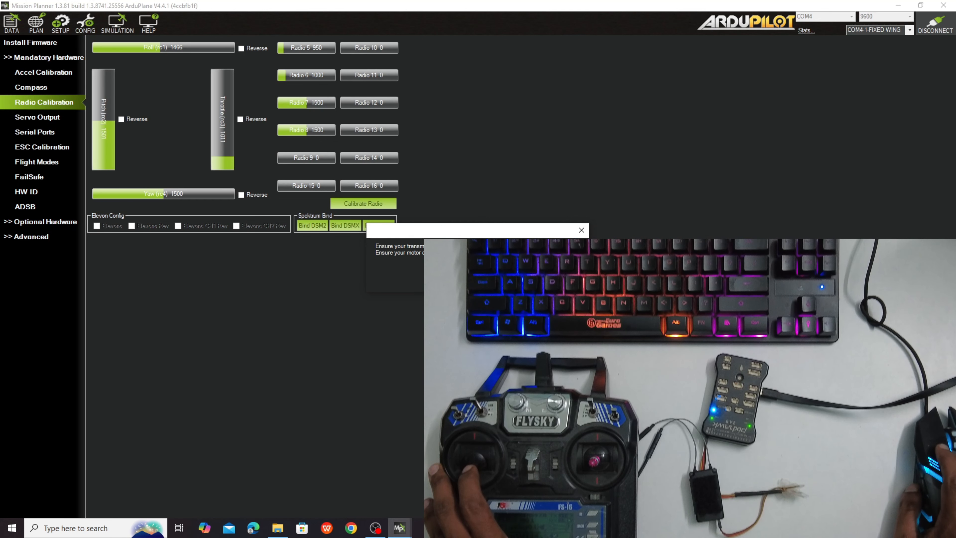
{"action": "left_click", "coordinate": [559, 279]}
{"action": "left_click", "coordinate": [552, 279]}
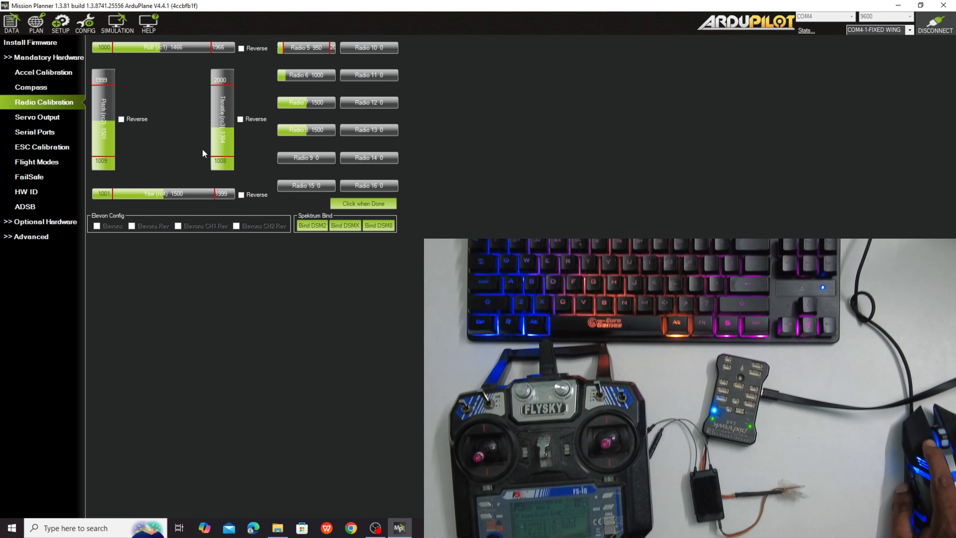
{"action": "left_click", "coordinate": [343, 202]}
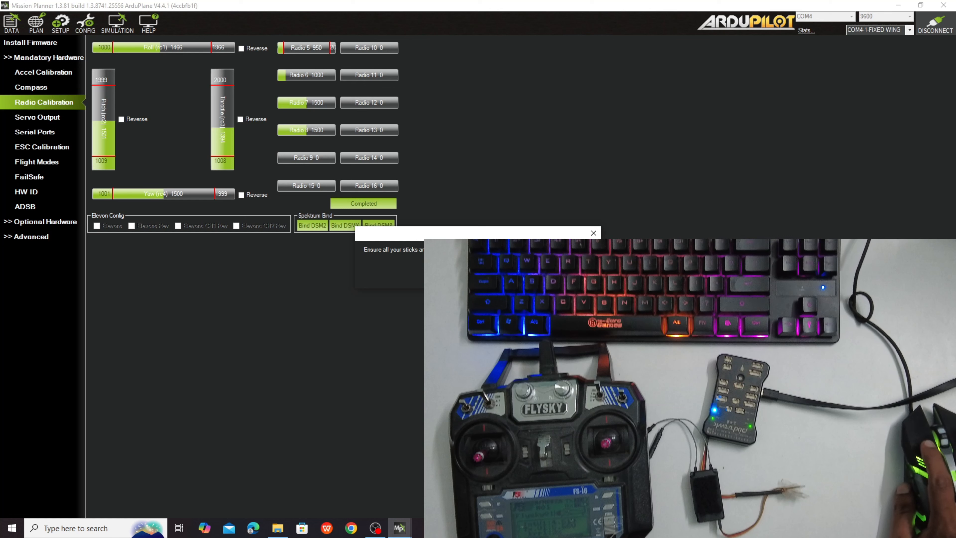
{"action": "key", "text": "Return"}
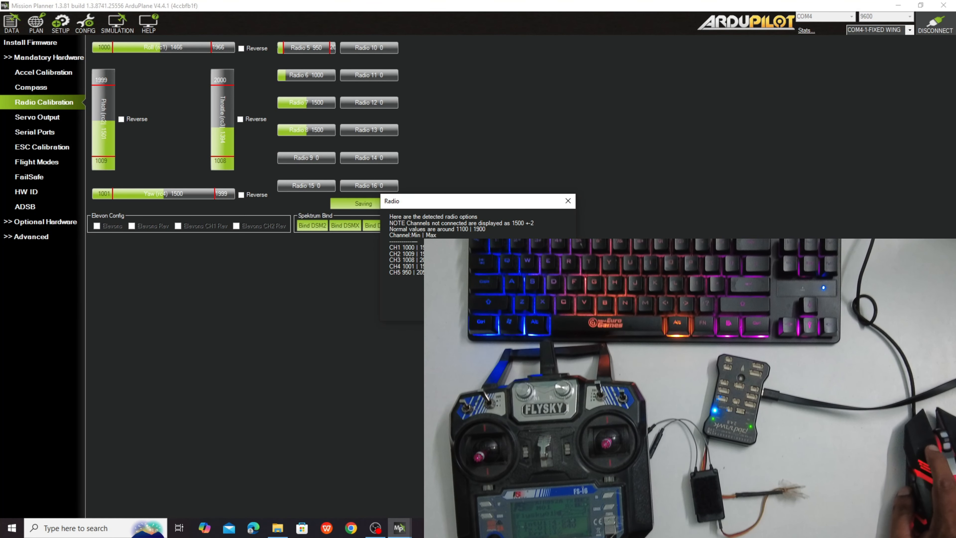
{"action": "left_click", "coordinate": [541, 309]}
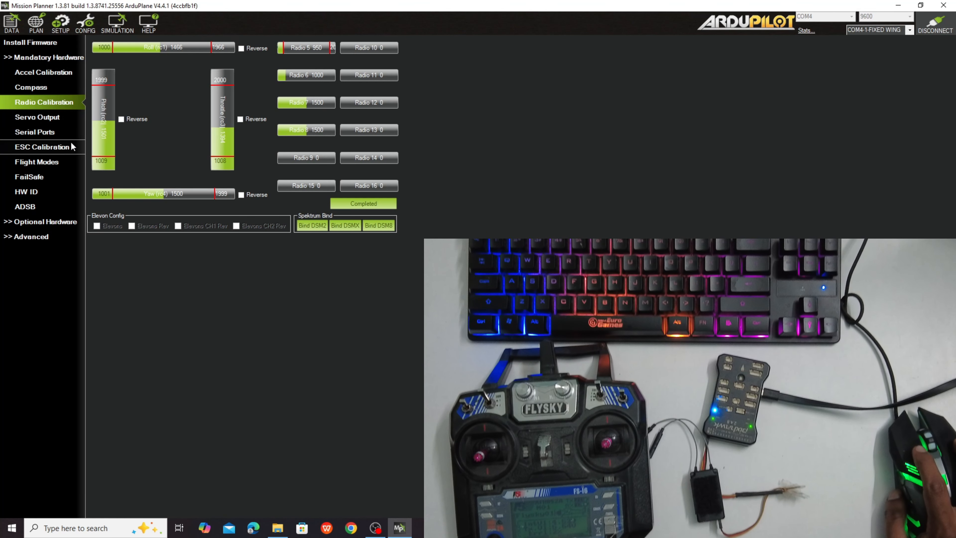
- Examine the flight data view for the vehicle's attitude, arming status and map location
{"action": "left_click", "coordinate": [19, 35]}
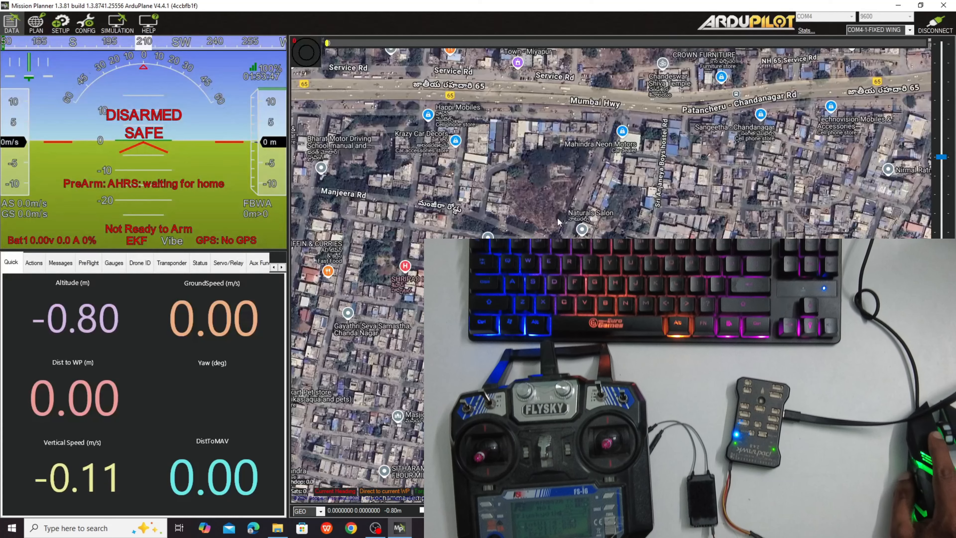
{"action": "scroll", "coordinate": [558, 222], "scroll_direction": "down", "scroll_amount": 2}
{"action": "scroll", "coordinate": [558, 222], "scroll_direction": "down", "scroll_amount": 3}
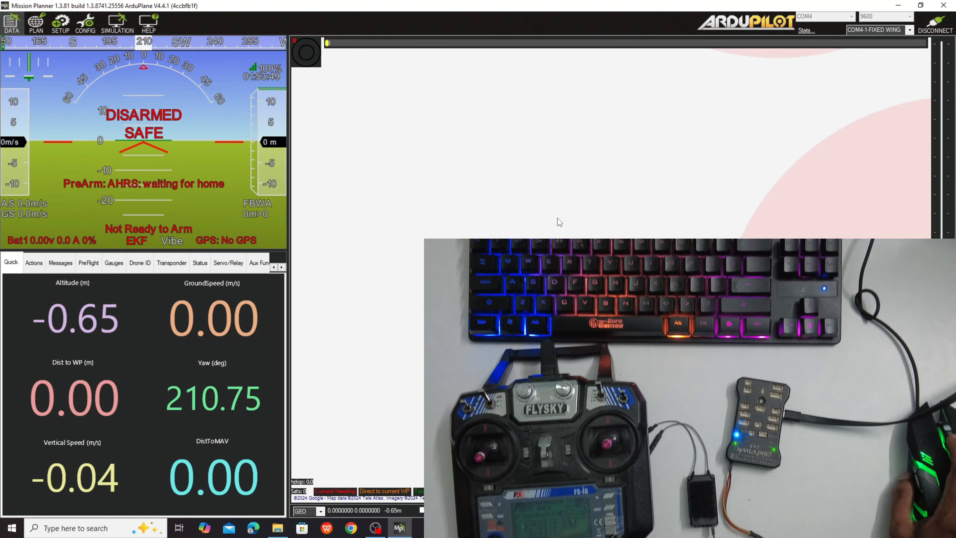
{"action": "scroll", "coordinate": [558, 222], "scroll_direction": "up", "scroll_amount": 3}
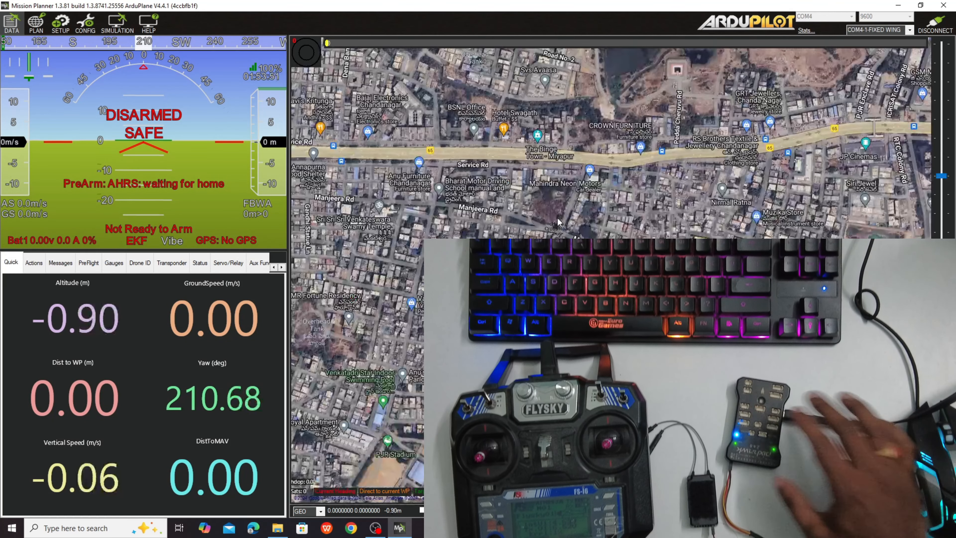